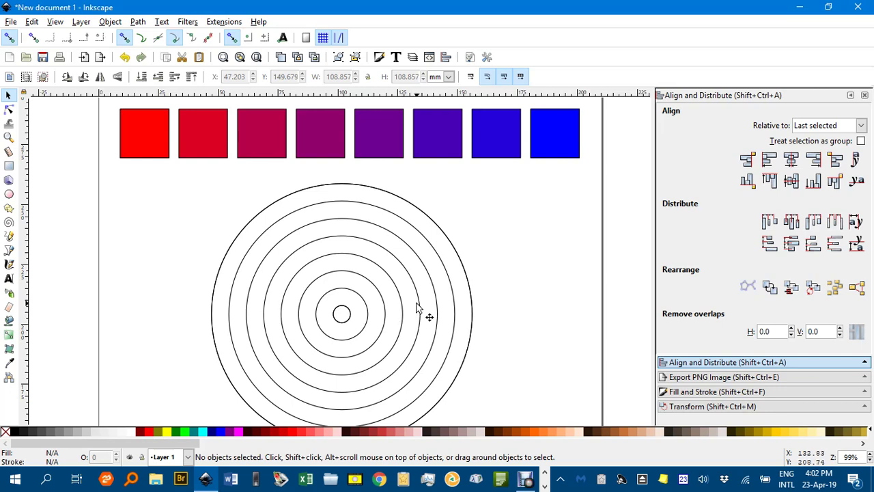
# - Select and delete the old squares and circles on the page
pyautogui.scroll(-2, 418, 308)
pyautogui.scroll(2, 416, 307)
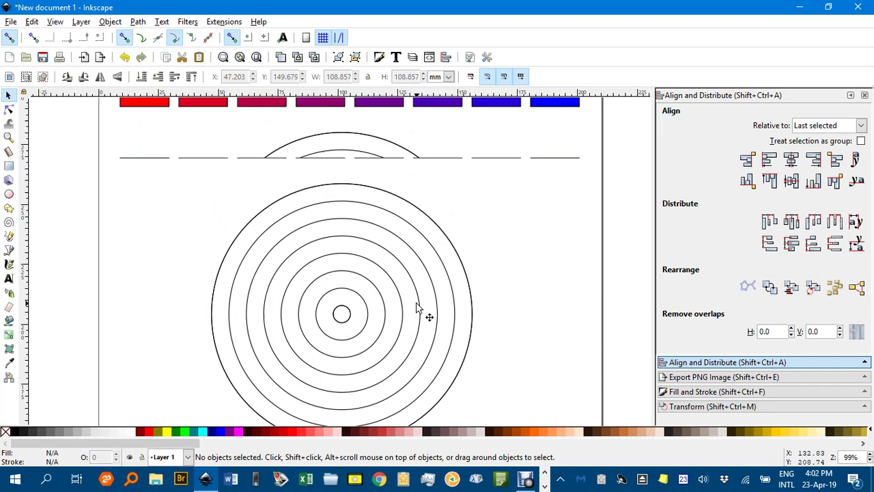
pyautogui.scroll(-1, 413, 307)
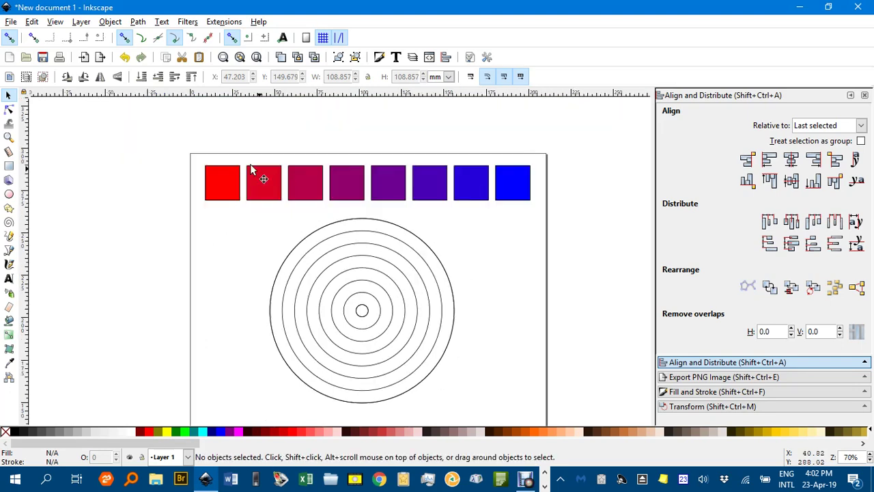
pyautogui.moveTo(166, 142); pyautogui.dragTo(630, 424)
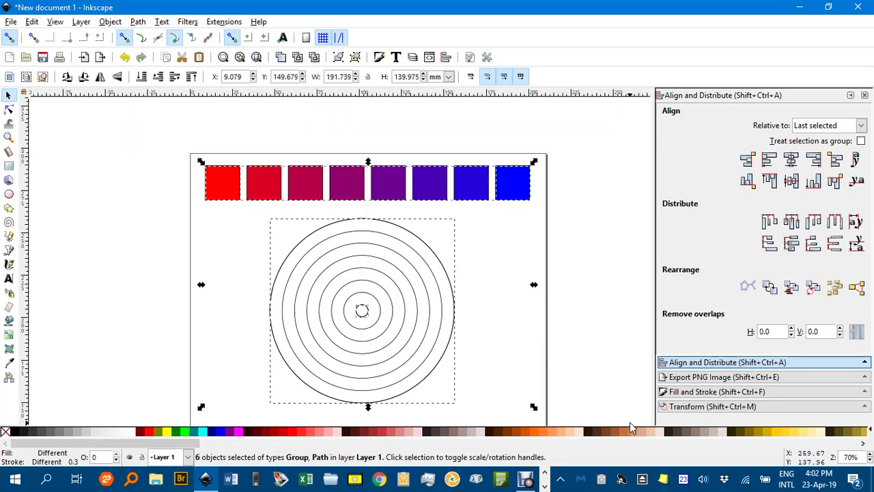
pyautogui.press('Delete')
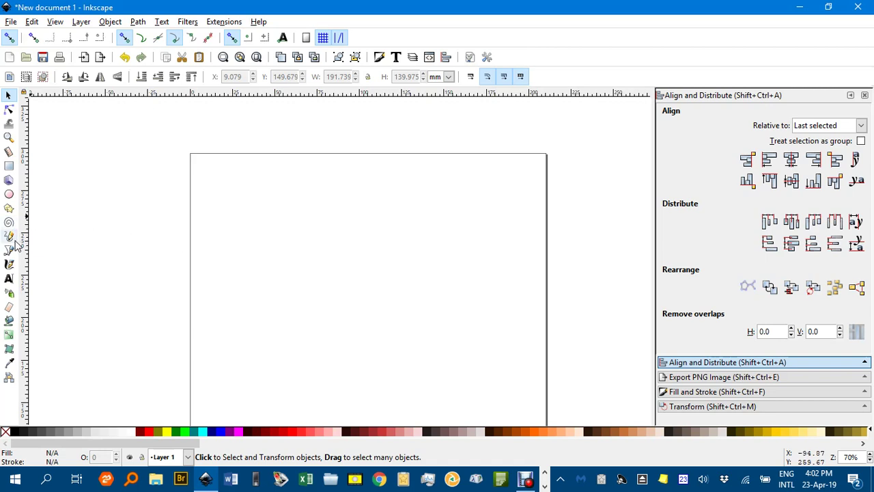
# - Draw a small circle near the page centre and enlarge a copy around it to 115.661 mm
pyautogui.click(9, 194)
pyautogui.moveTo(345, 291); pyautogui.dragTo(362, 299)
pyautogui.click(9, 96)
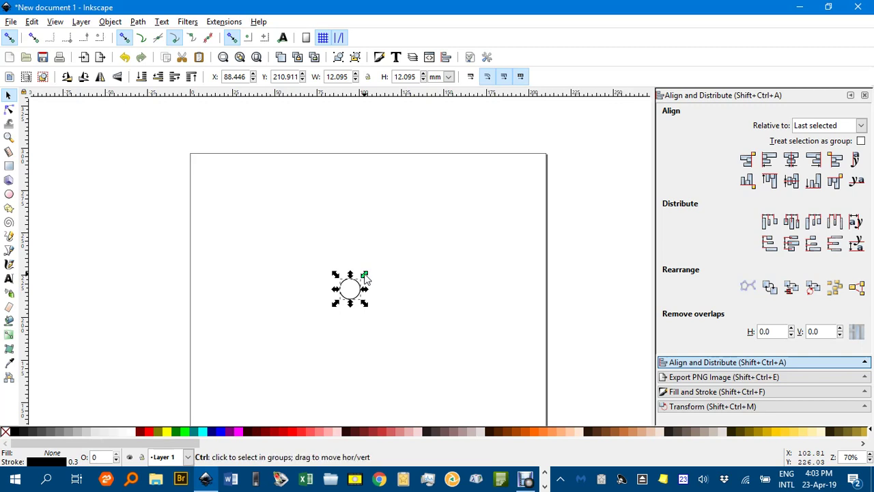
pyautogui.moveTo(367, 277); pyautogui.dragTo(510, 189)
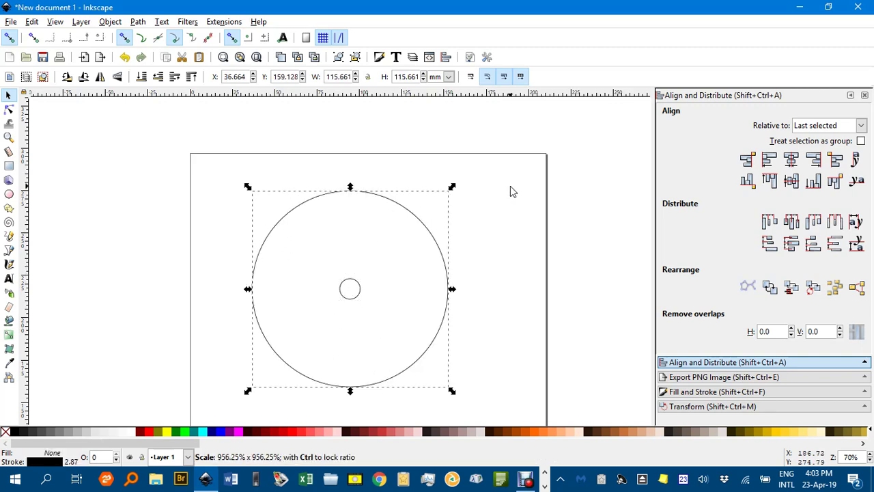
pyautogui.click(472, 233)
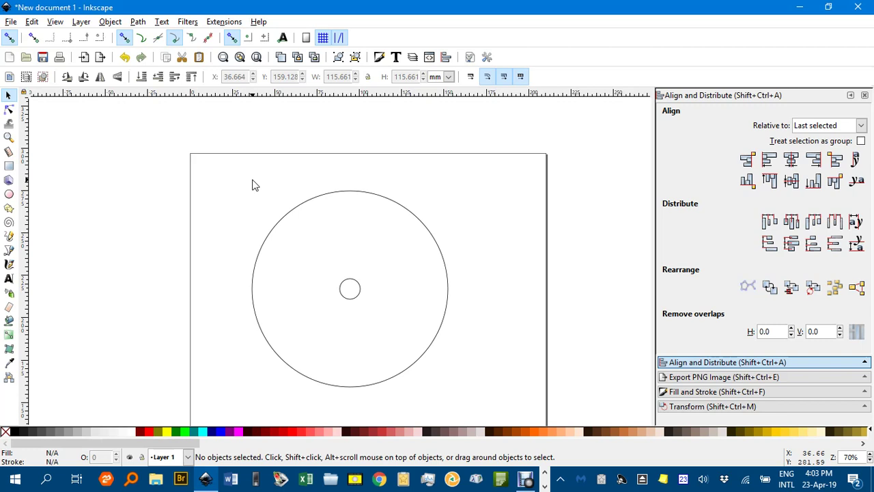
# - Select both circles and convert them to paths with Object to Path
pyautogui.moveTo(178, 142); pyautogui.dragTo(523, 412)
pyautogui.click(138, 22)
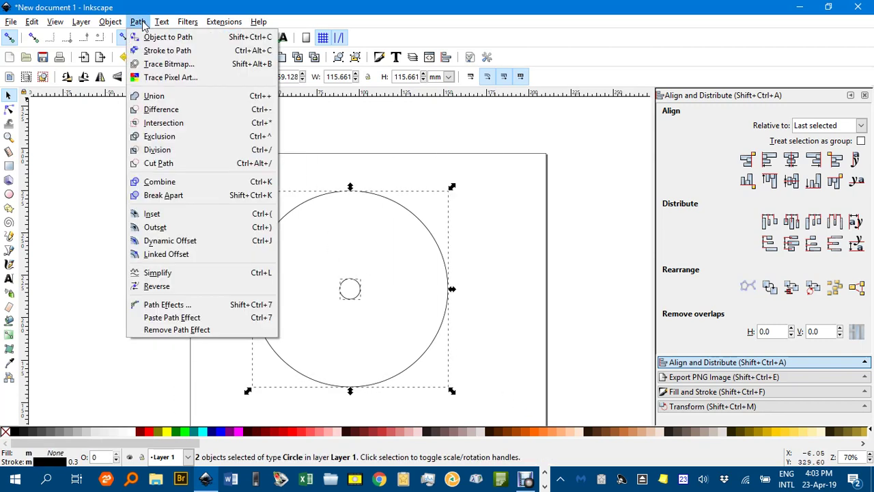
pyautogui.click(152, 35)
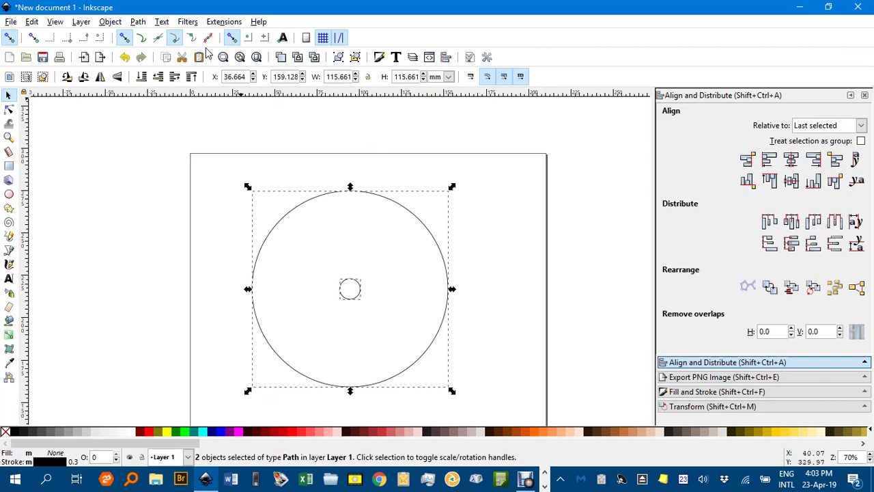
# - Launch Generate from Path > Interpolate on the selected circles
pyautogui.click(225, 22)
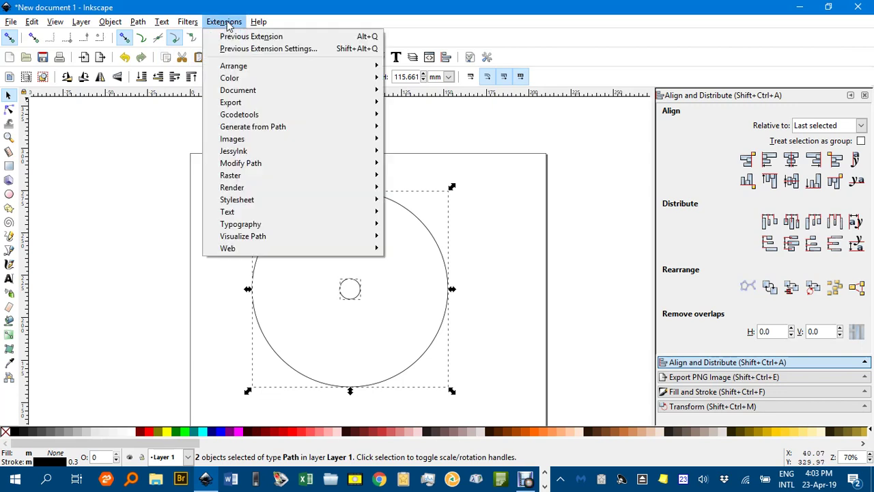
pyautogui.moveTo(359, 166)
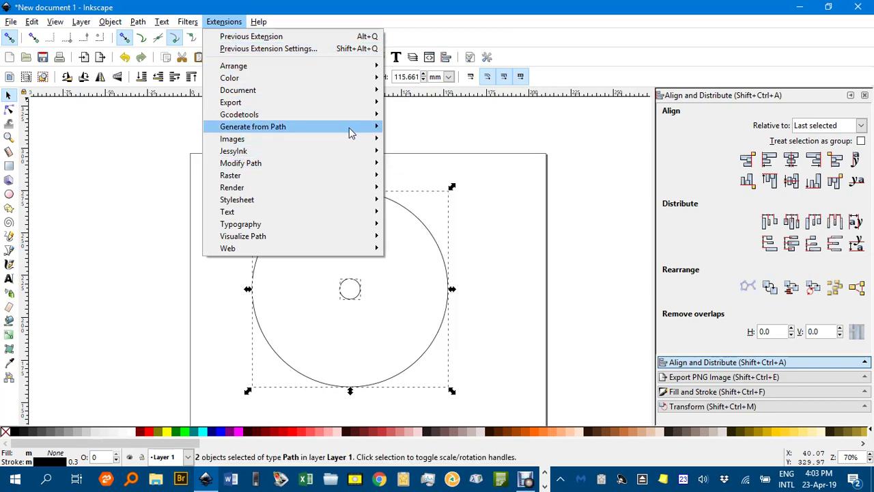
pyautogui.moveTo(363, 134)
pyautogui.click(413, 151)
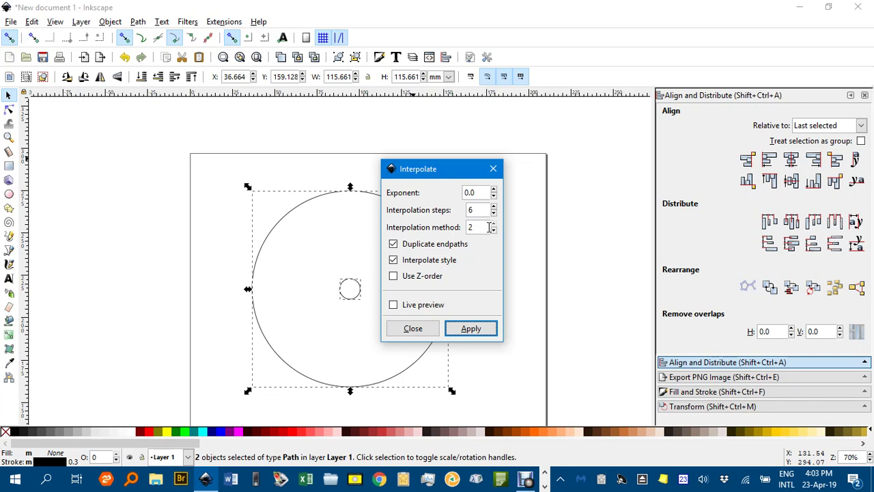
# - Interpolate between the circles using method value 0 and 18 steps, then close and deselect
pyautogui.click(494, 231)
pyautogui.write('0')
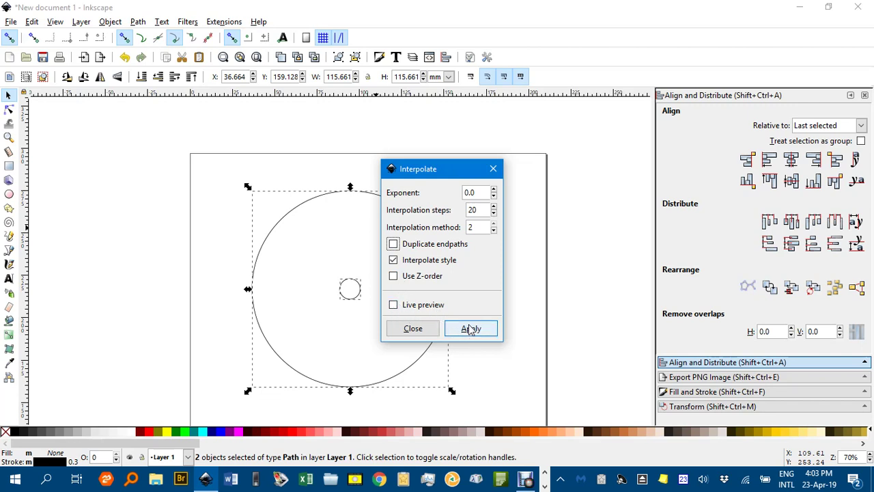
pyautogui.moveTo(481, 211); pyautogui.dragTo(458, 215)
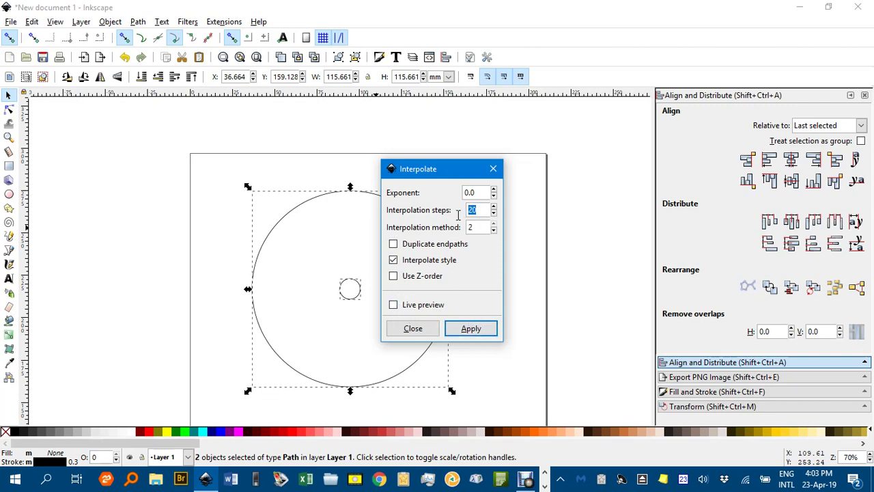
pyautogui.write('18')
pyautogui.click(393, 304)
pyautogui.click(469, 328)
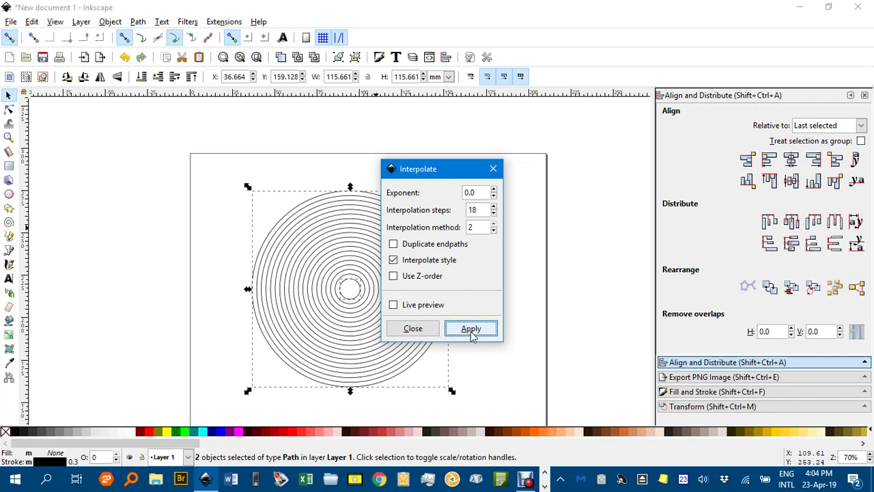
pyautogui.click(419, 329)
pyautogui.click(490, 288)
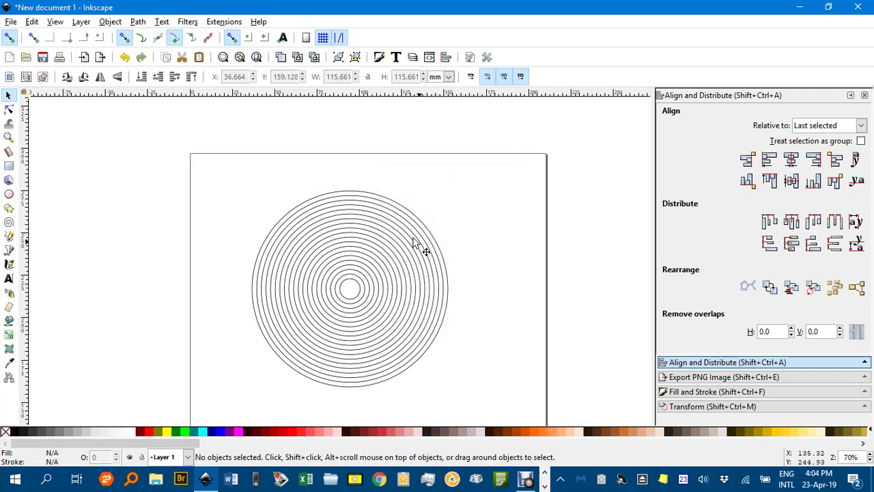
# - Group the concentric circles, undo the stray offset copy, and reselect the clean ring set
pyautogui.moveTo(203, 164); pyautogui.dragTo(508, 400)
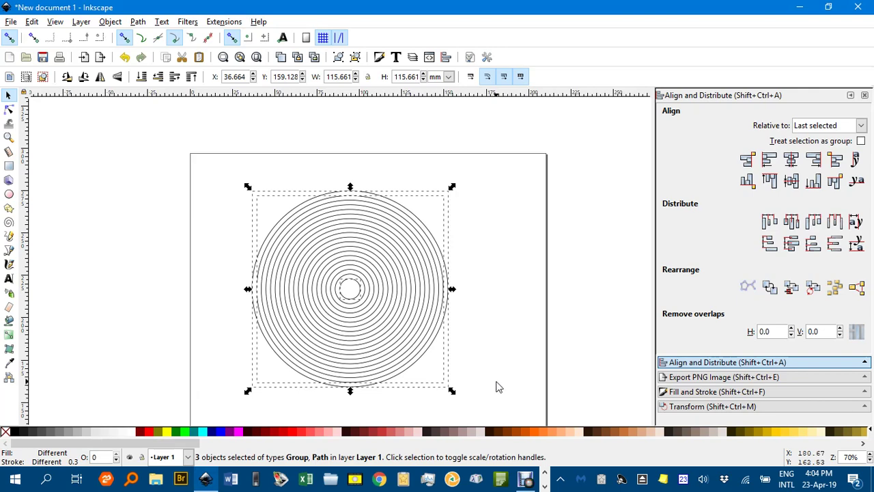
pyautogui.hotkey('ctrl', 'g')
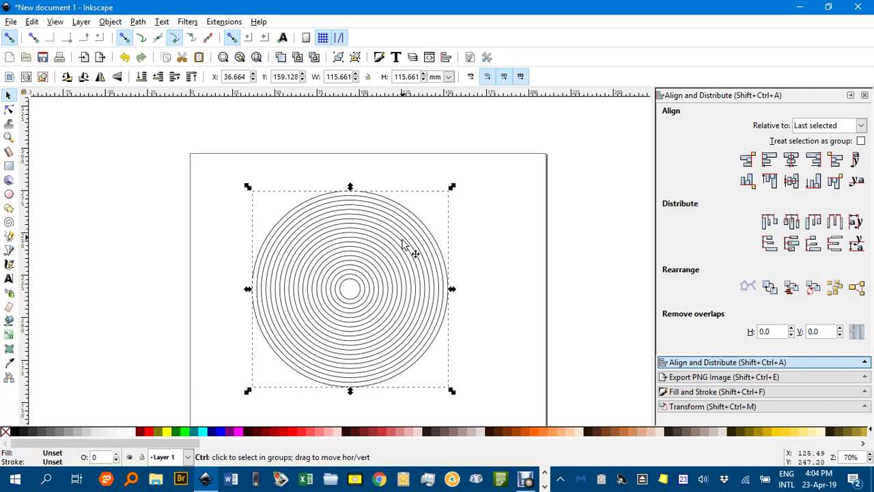
pyautogui.moveTo(341, 255); pyautogui.dragTo(356, 259)
pyautogui.click(500, 161)
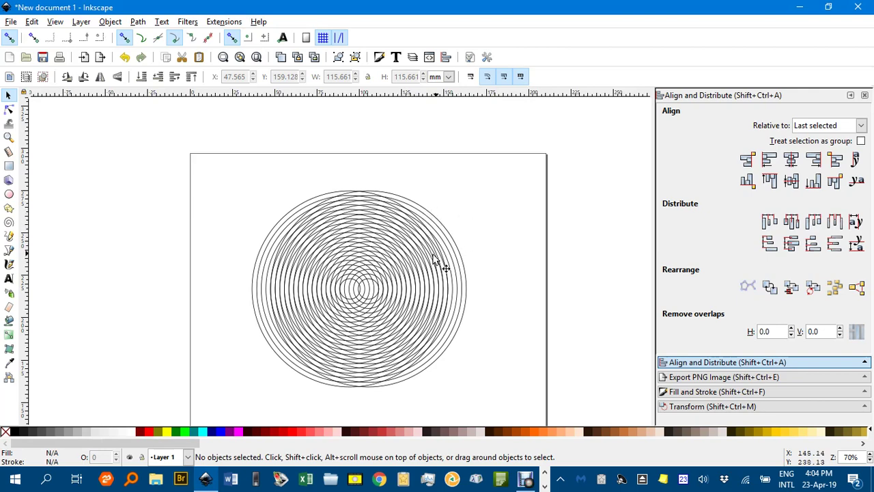
pyautogui.hotkey('ctrl', 'z')
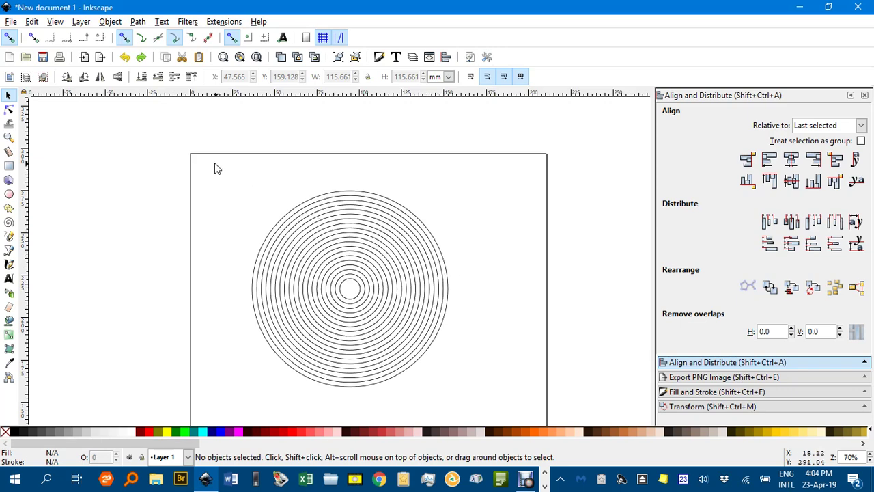
pyautogui.moveTo(214, 164); pyautogui.dragTo(512, 405)
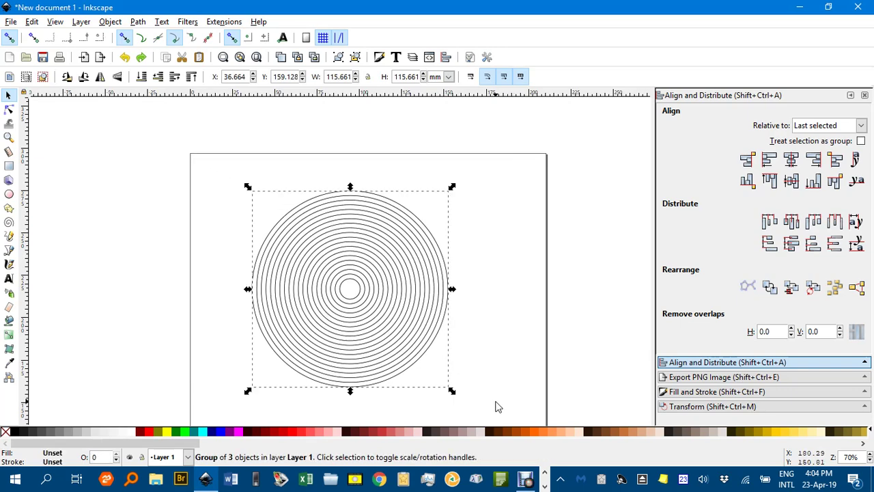
# - Replace the circles with a tall narrow rectangle at upper left, converted to a path and filled yellow
pyautogui.press('Delete')
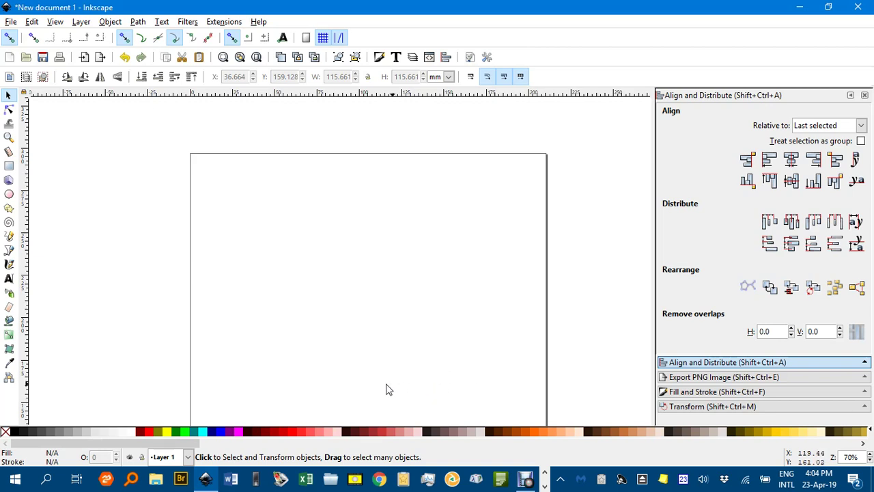
pyautogui.click(9, 165)
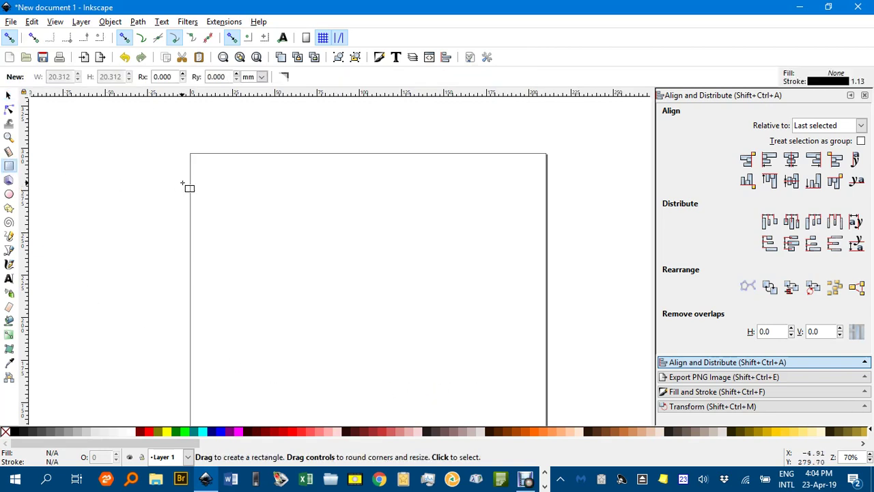
pyautogui.moveTo(198, 195); pyautogui.dragTo(229, 267)
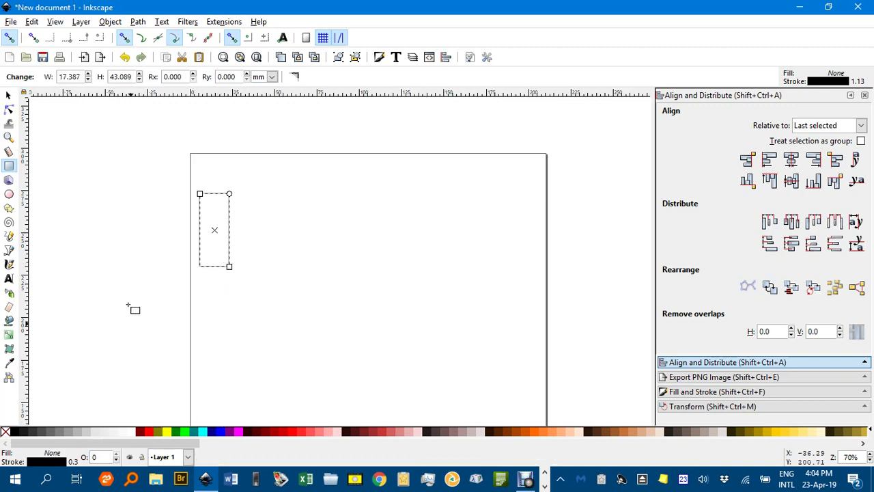
pyautogui.click(138, 22)
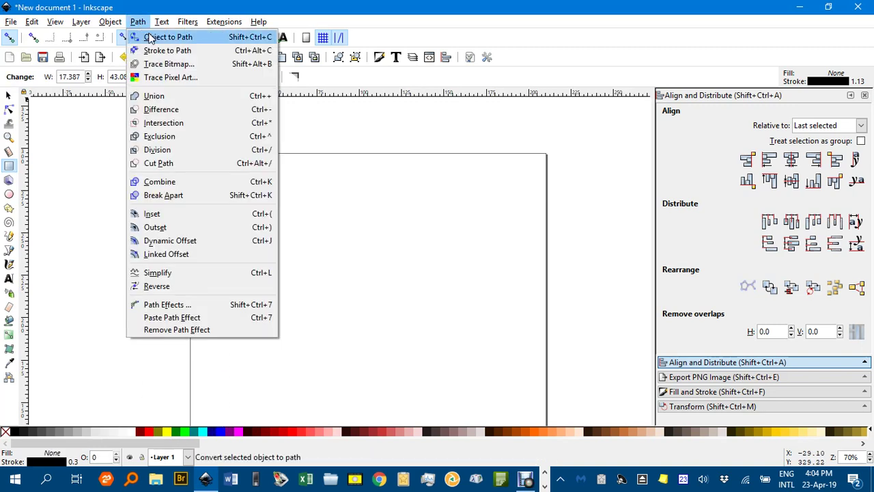
pyautogui.click(153, 35)
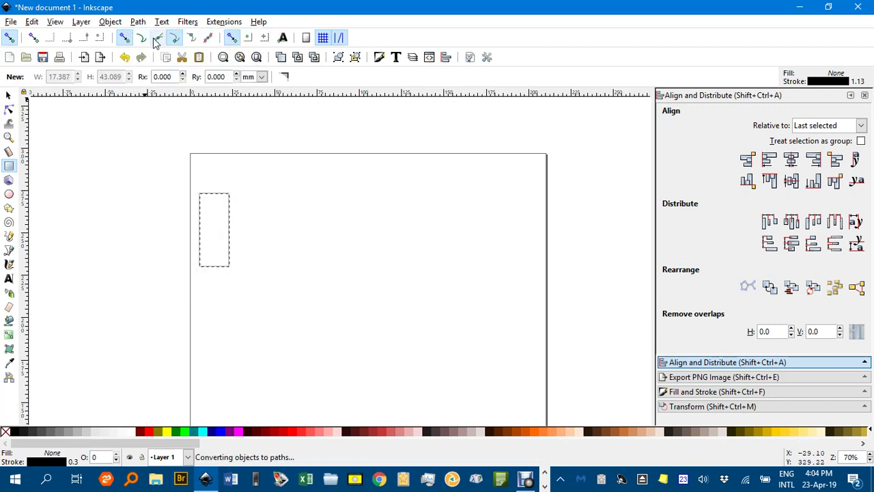
pyautogui.click(166, 431)
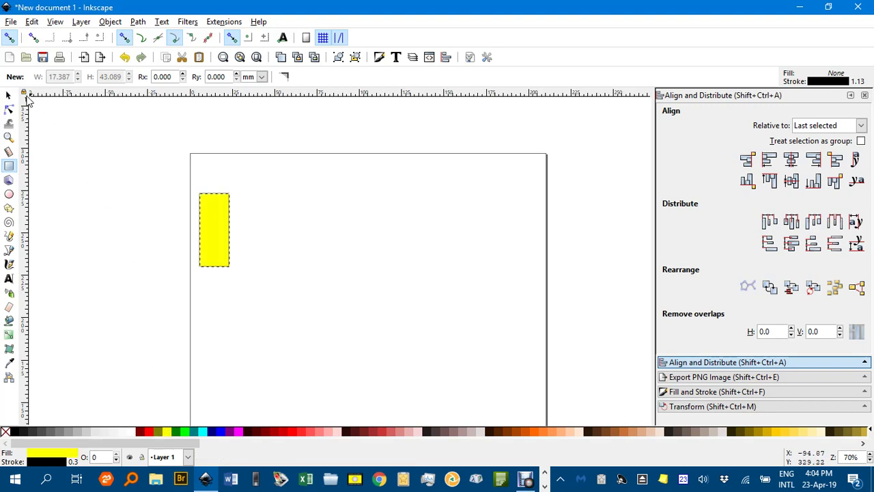
# - Duplicate the yellow rectangle to the right side, fill the copy red, and select both
pyautogui.click(8, 95)
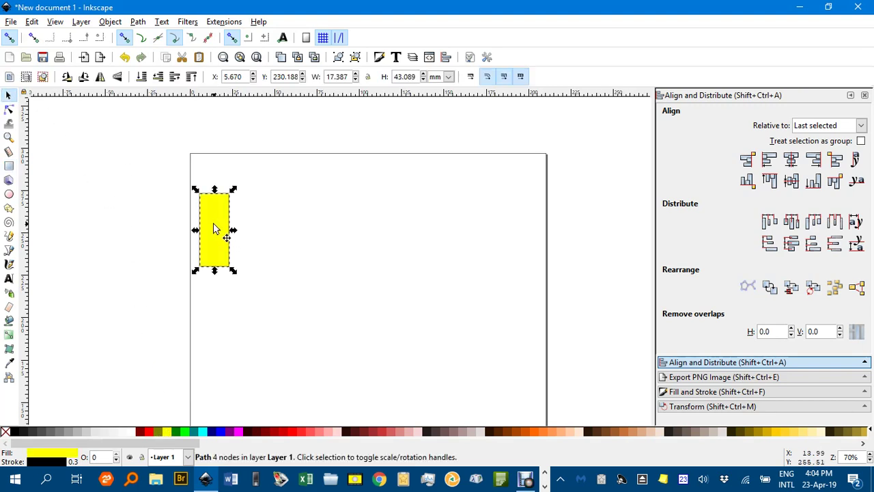
pyautogui.hotkey('ctrl', 'd')
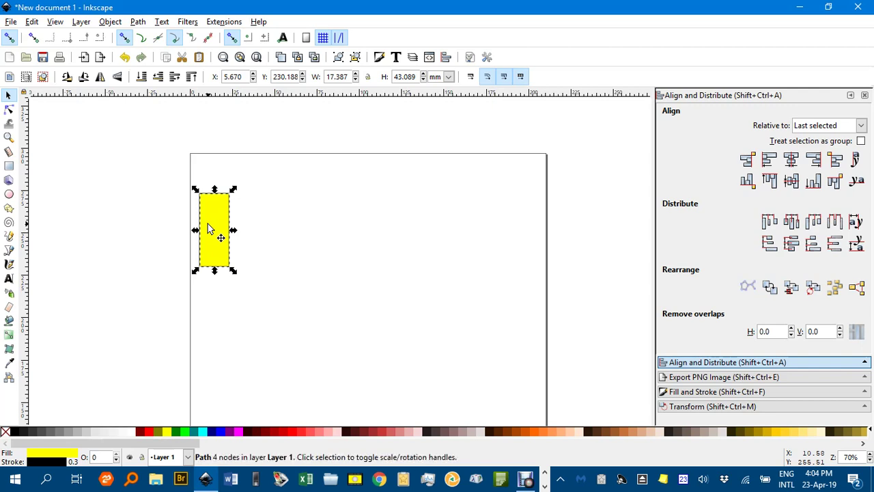
pyautogui.moveTo(210, 228); pyautogui.dragTo(508, 224)
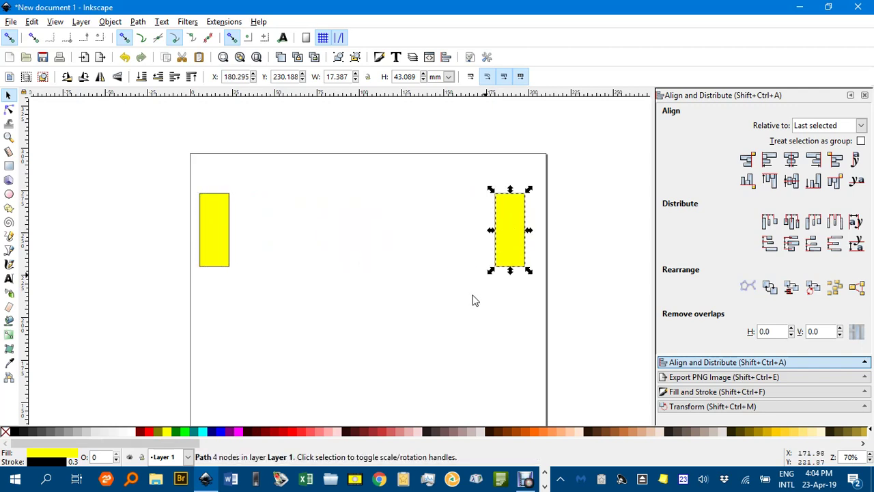
pyautogui.click(149, 432)
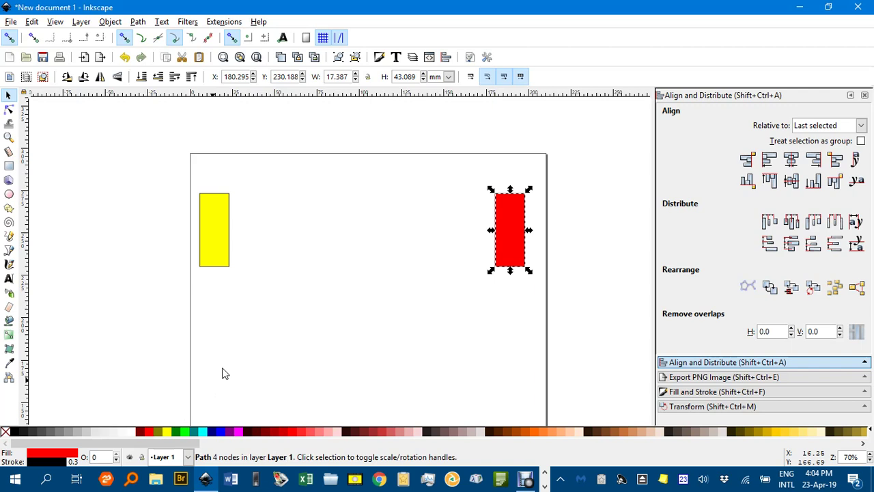
pyautogui.click(305, 288)
pyautogui.moveTo(150, 156); pyautogui.dragTo(589, 333)
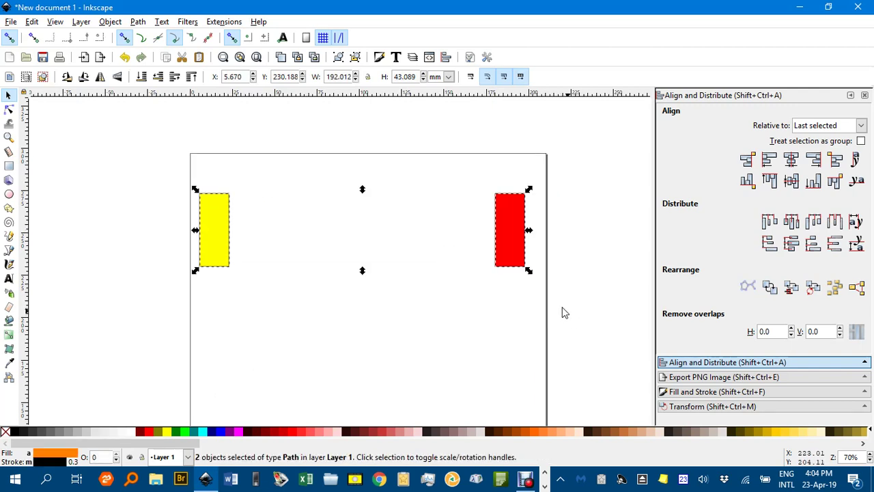
# - Run Interpolate with 6 steps between the yellow and red rectangles, then close and deselect
pyautogui.click(225, 22)
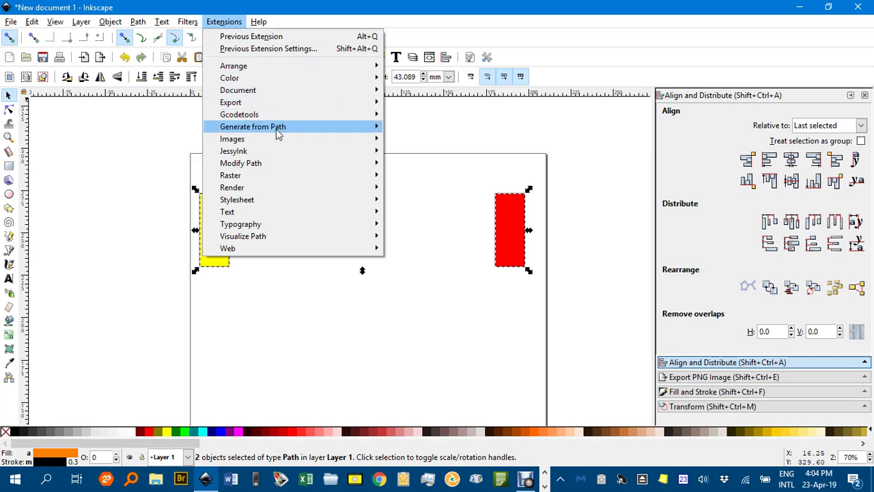
pyautogui.moveTo(280, 130)
pyautogui.click(420, 151)
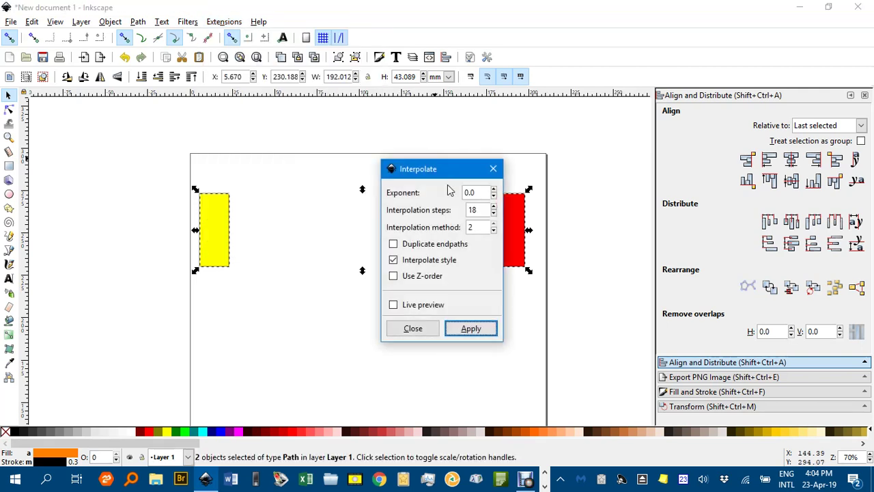
pyautogui.moveTo(480, 210); pyautogui.dragTo(461, 210)
pyautogui.click(470, 330)
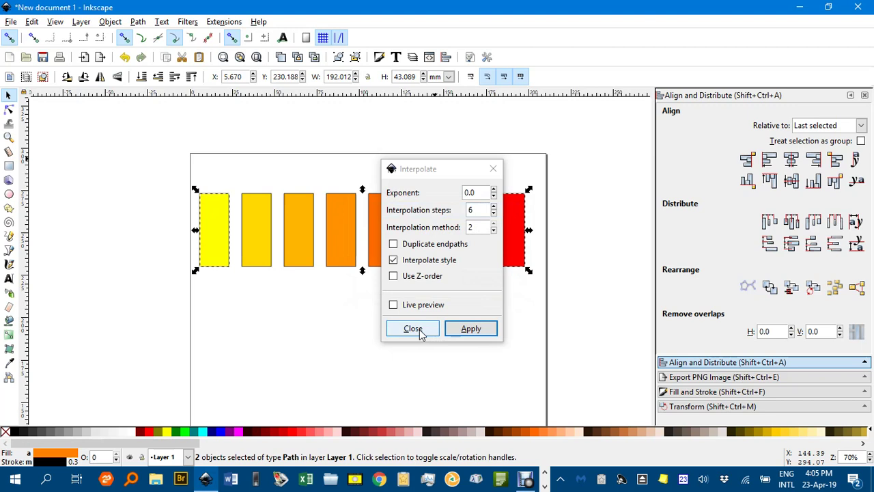
pyautogui.click(417, 332)
pyautogui.click(330, 347)
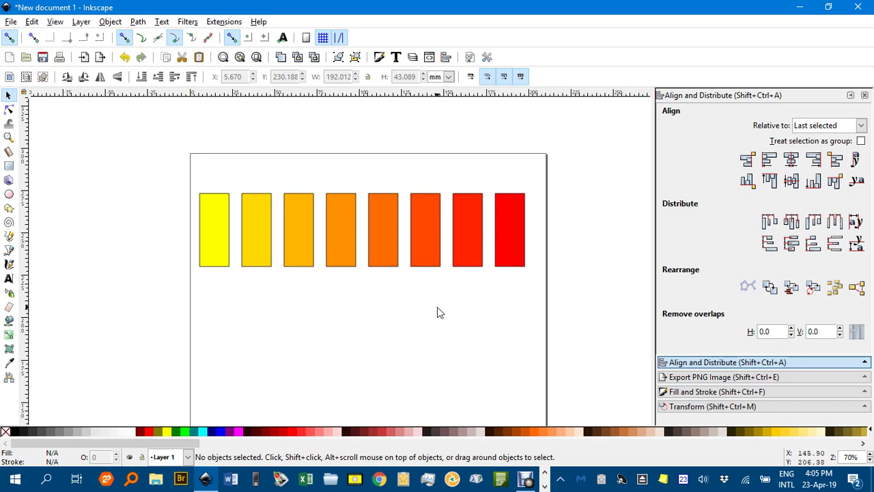
# - Drag the six-rectangle group lower, ungroup it with Ctrl+Shift+G, and lift one orange rectangle up
pyautogui.click(260, 226)
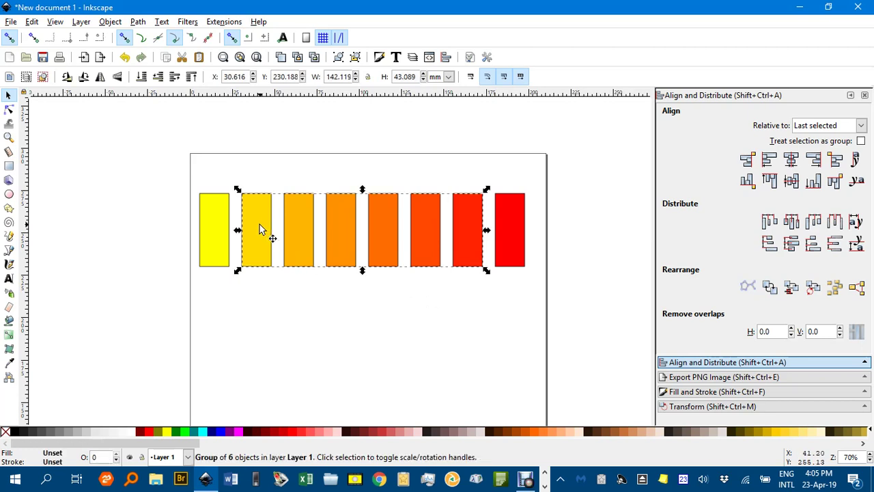
pyautogui.moveTo(260, 226); pyautogui.dragTo(254, 252)
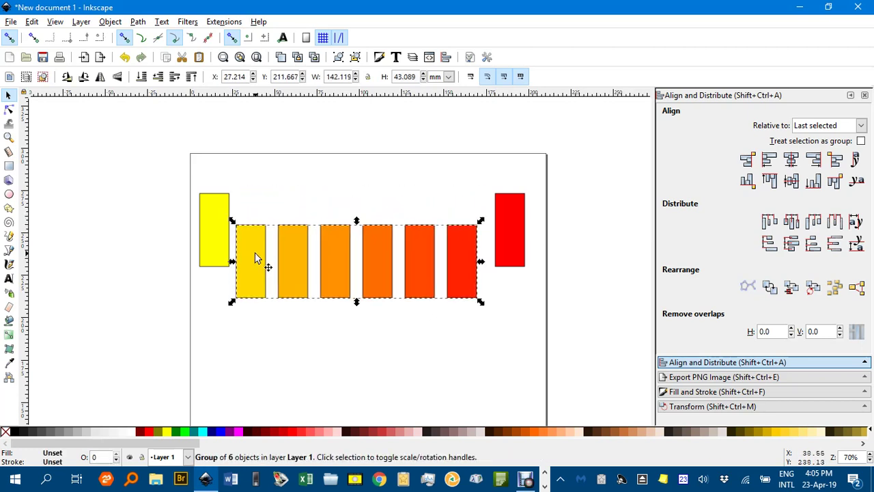
pyautogui.hotkey('ctrl', 'shift', 'g')
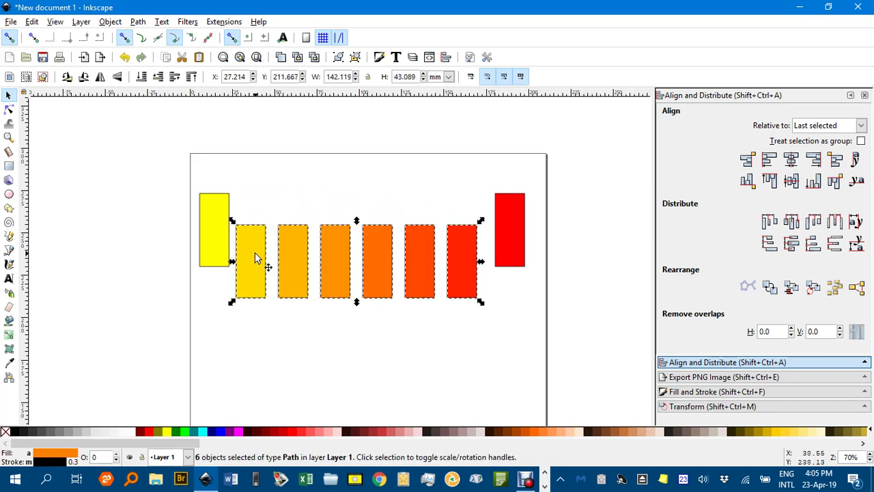
pyautogui.click(336, 198)
pyautogui.moveTo(381, 260); pyautogui.dragTo(384, 196)
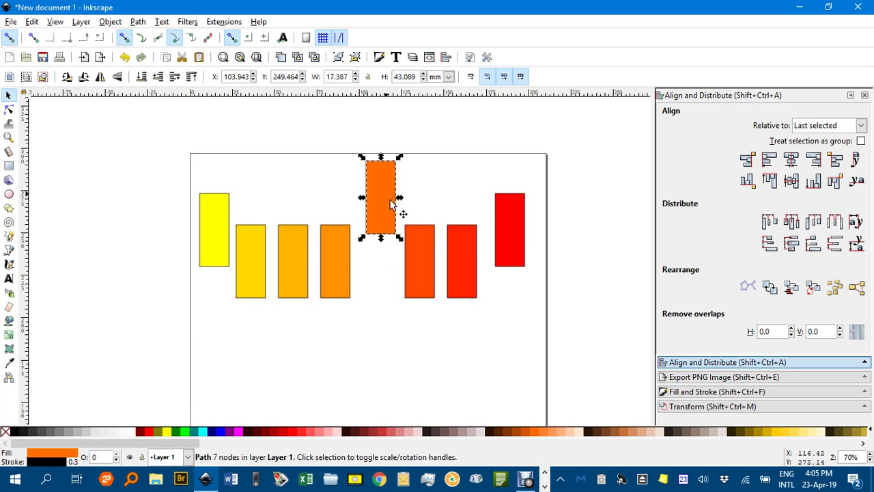